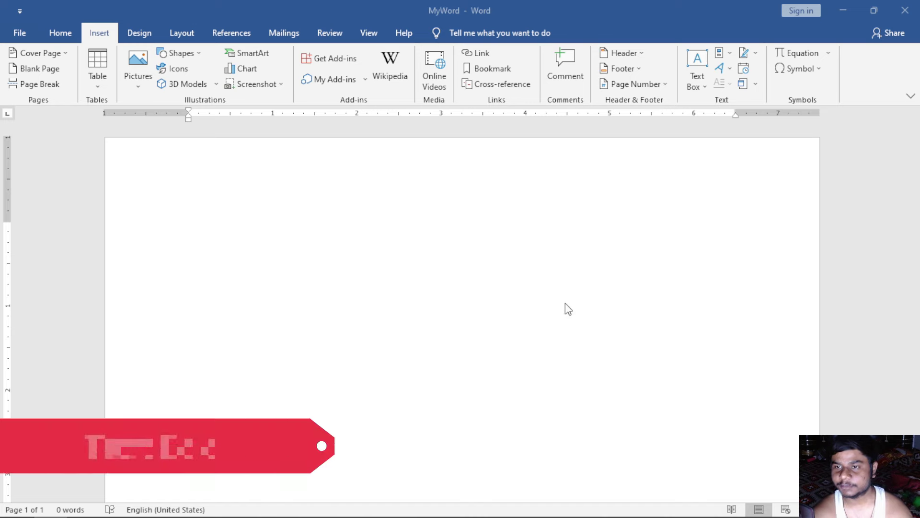
# Step: Insert the blue Austin Sidebar text box from the built-in Text Box designs
pyautogui.click(693, 88)
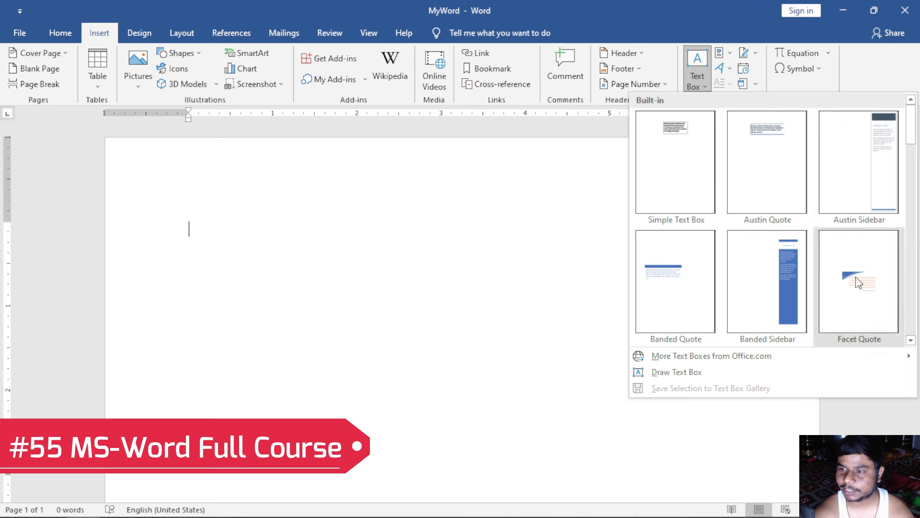
pyautogui.scroll(-3, 747, 265)
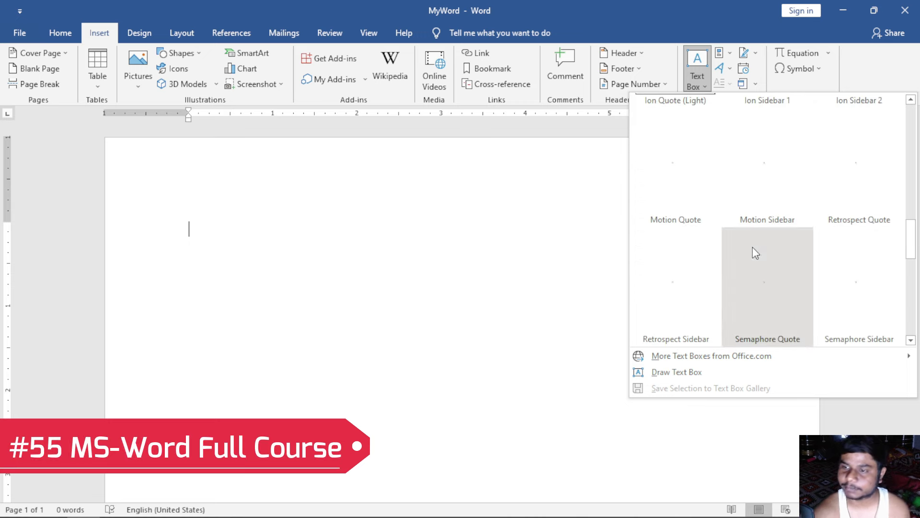
pyautogui.scroll(3, 748, 245)
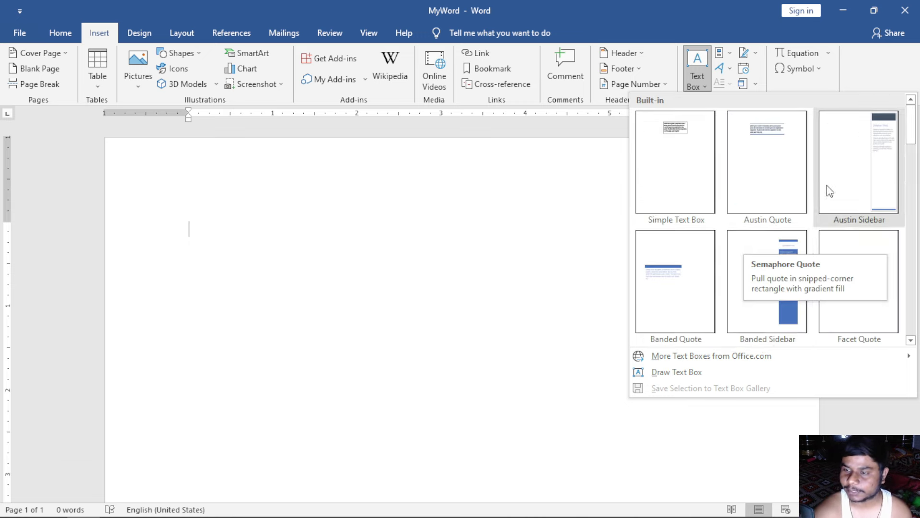
pyautogui.click(768, 259)
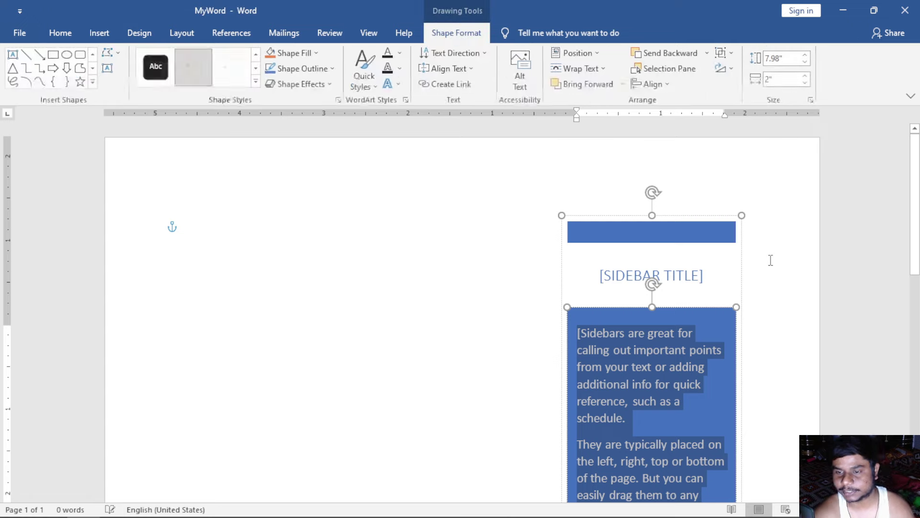
pyautogui.click(770, 259)
pyautogui.scroll(-1, 771, 287)
pyautogui.scroll(-5, 771, 308)
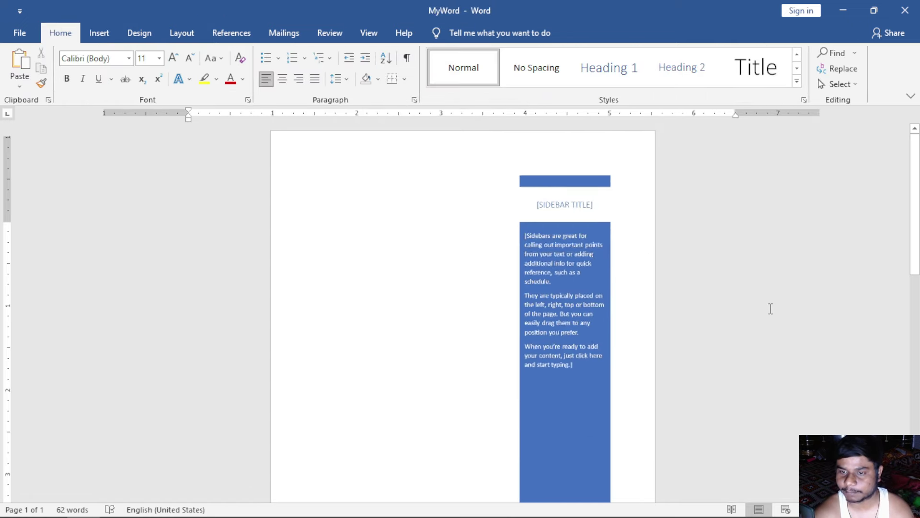
pyautogui.scroll(-2, 770, 309)
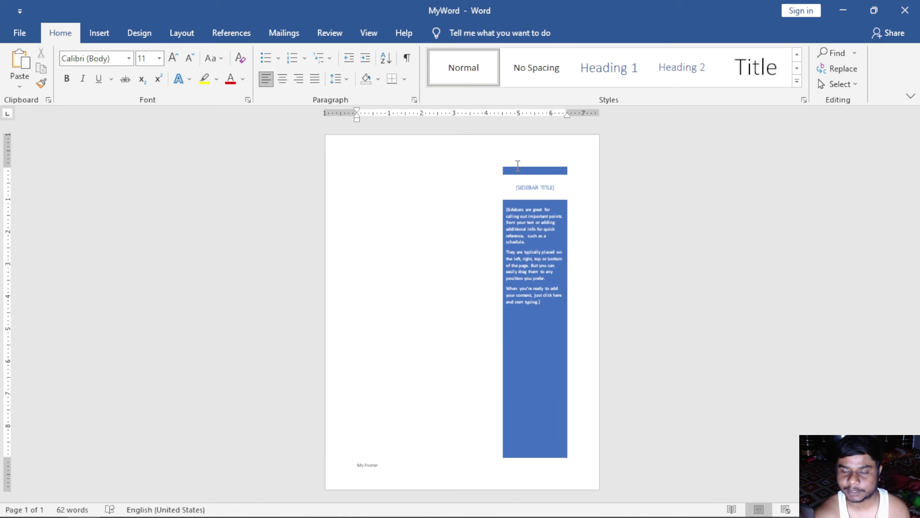
pyautogui.scroll(1, 466, 313)
pyautogui.scroll(6, 467, 318)
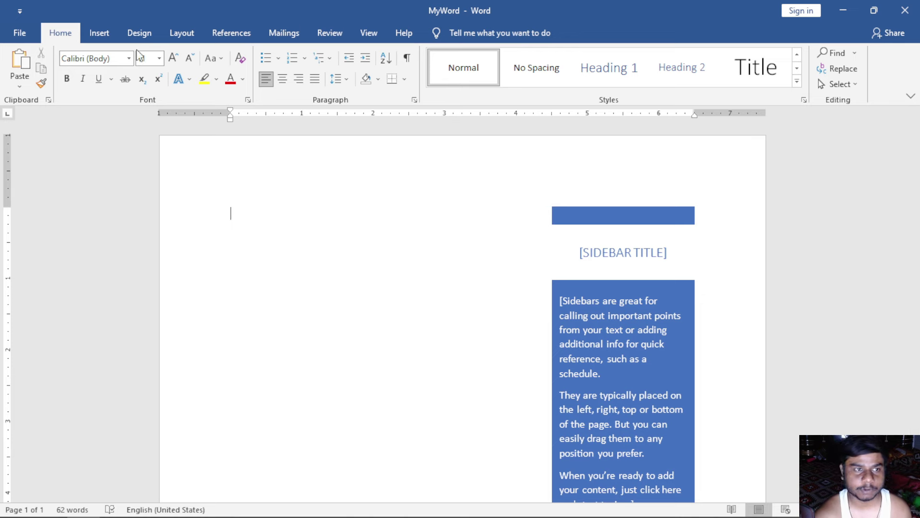
# Step: Draw a text box left of the sidebar, type 'My TextBox' and select its border
pyautogui.click(98, 34)
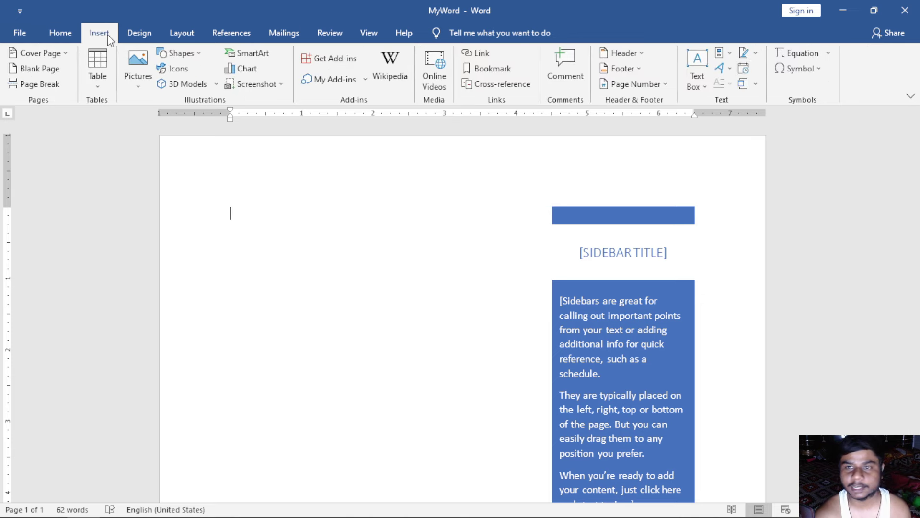
pyautogui.click(694, 86)
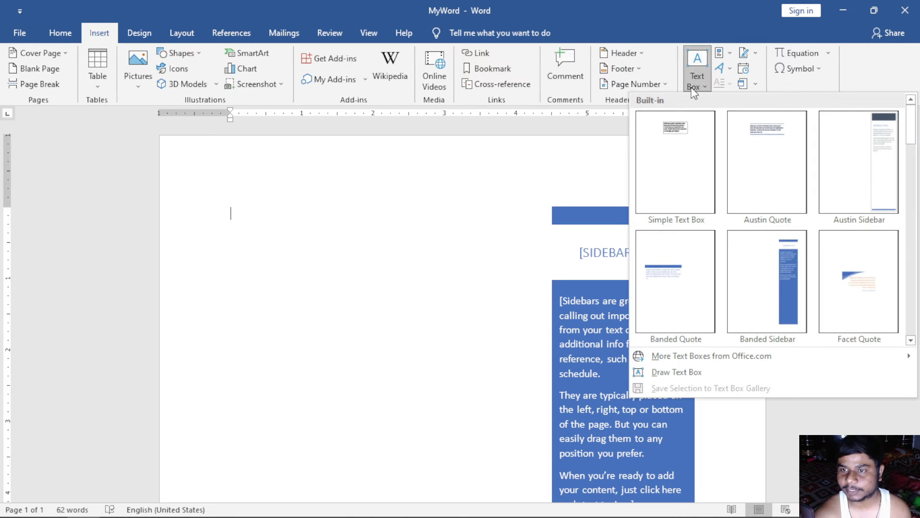
pyautogui.click(707, 374)
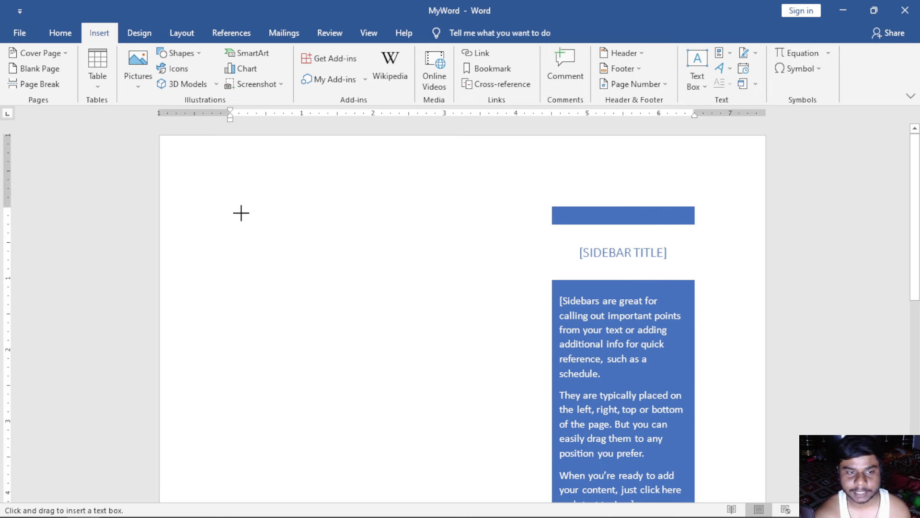
pyautogui.moveTo(241, 213); pyautogui.dragTo(493, 327)
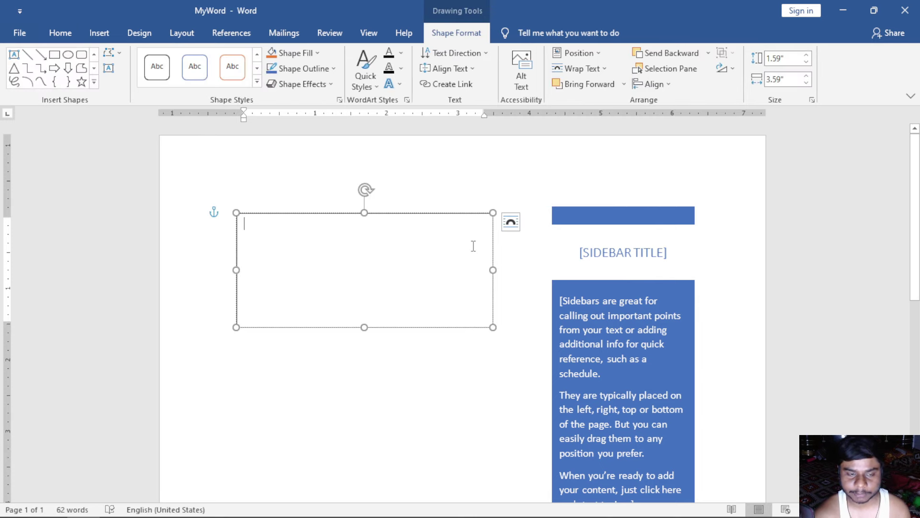
pyautogui.write('My ')
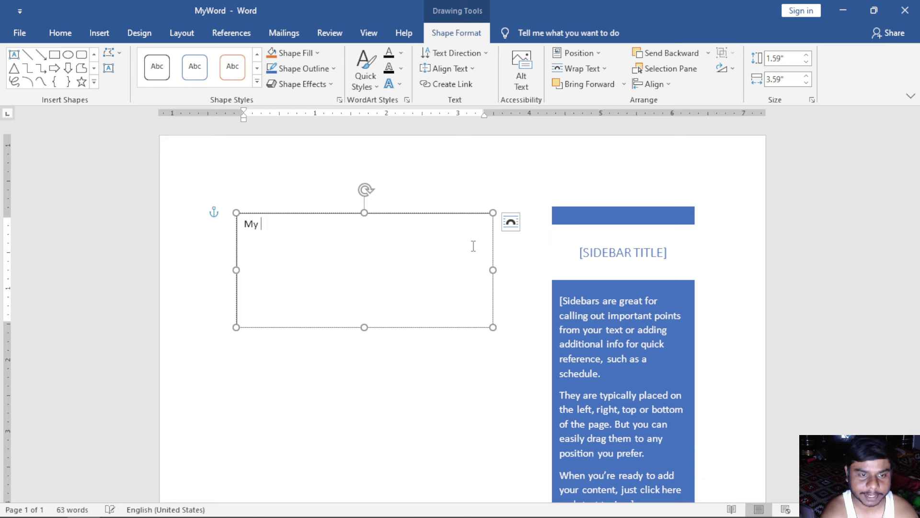
pyautogui.write('TextBo')
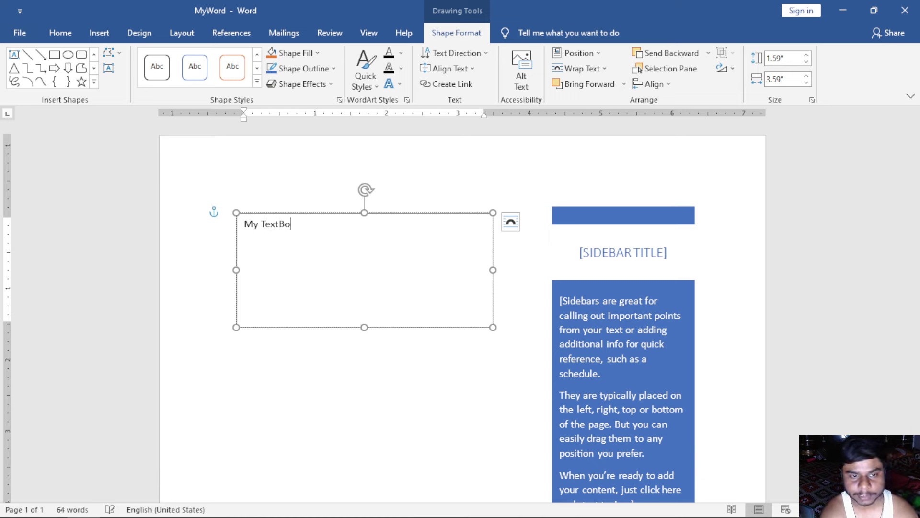
pyautogui.write('x')
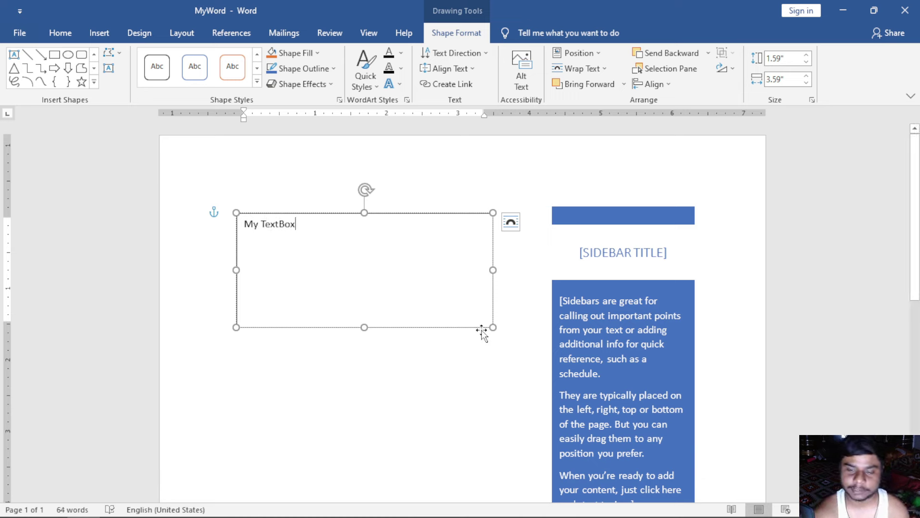
pyautogui.click(493, 307)
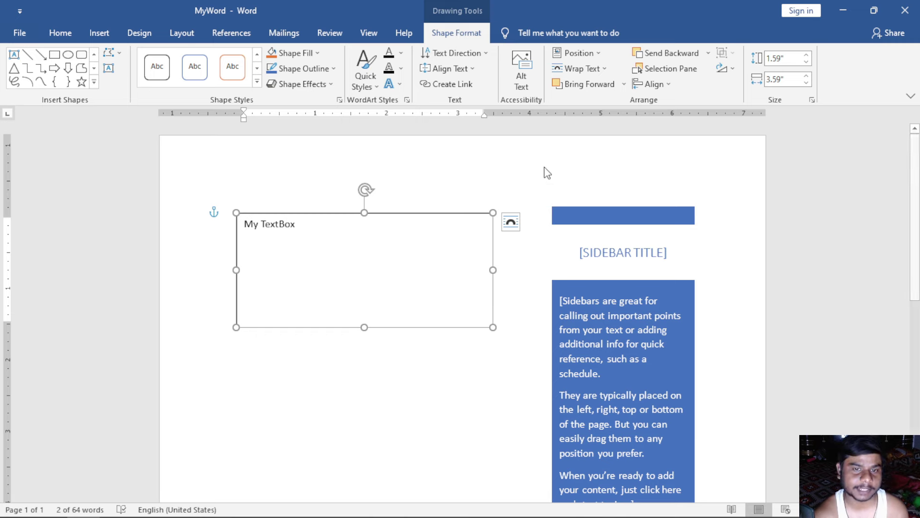
# Step: Move the My TextBox box lower and apply the orange filled shape style
pyautogui.moveTo(475, 212)
pyautogui.mouseDown()
pyautogui.moveTo(468, 220)
pyautogui.moveTo(466, 207)
pyautogui.moveTo(458, 315)
pyautogui.mouseUp()
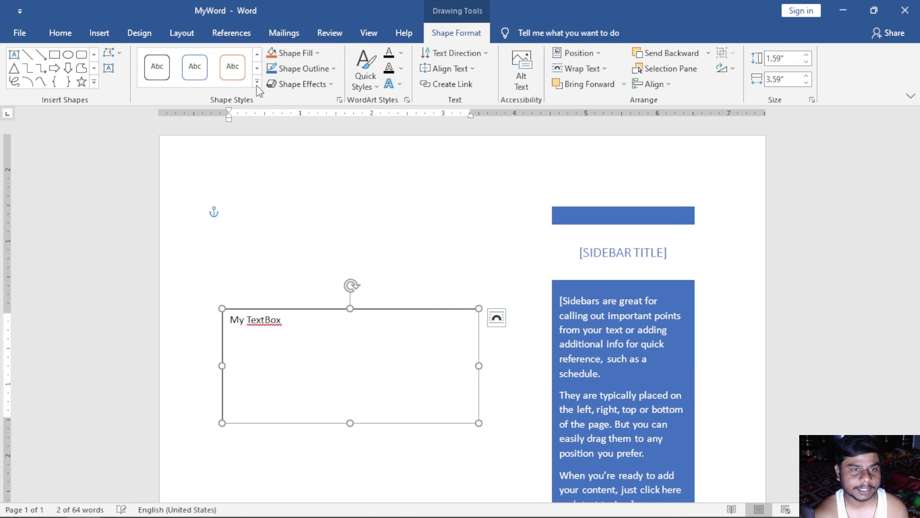
pyautogui.click(257, 82)
pyautogui.click(232, 136)
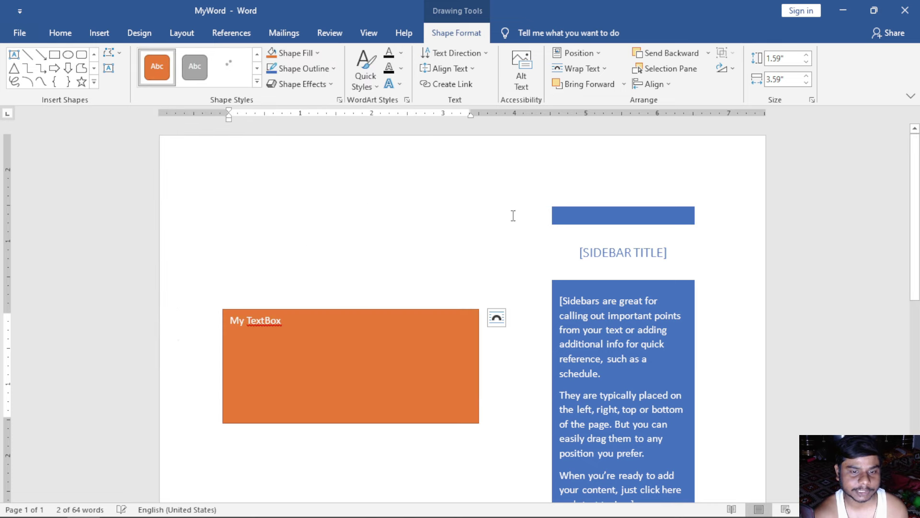
# Step: Preview other fill colours for the orange text box
pyautogui.click(314, 50)
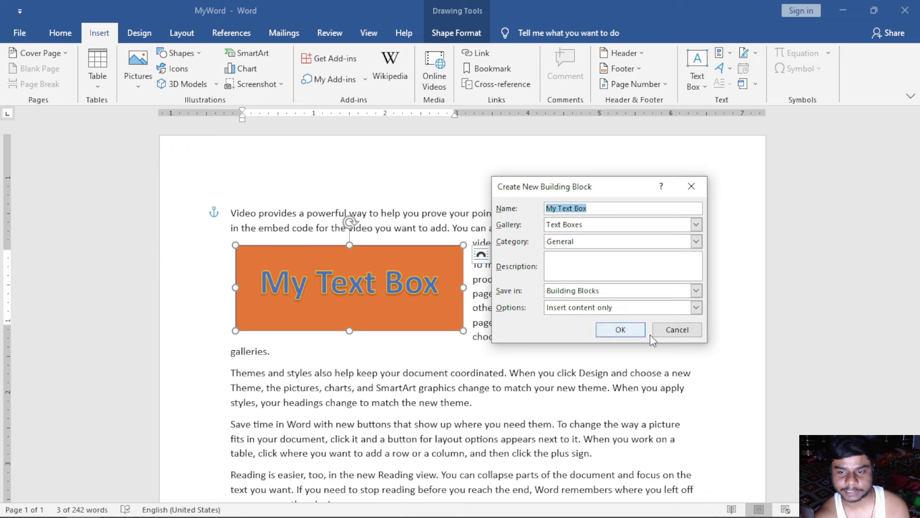
# Step: Save the box as My Text Box, then insert a copy from the gallery beside the original
pyautogui.click(641, 330)
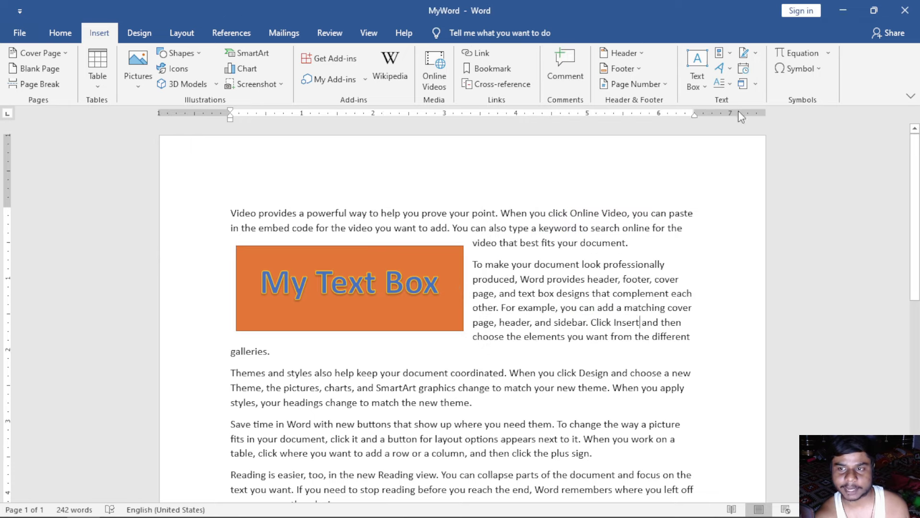
pyautogui.click(697, 76)
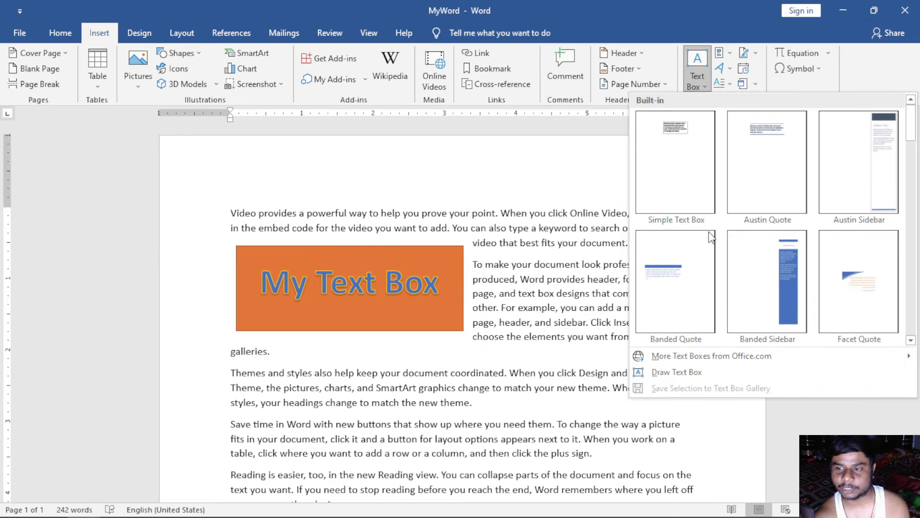
pyautogui.scroll(-5, 784, 266)
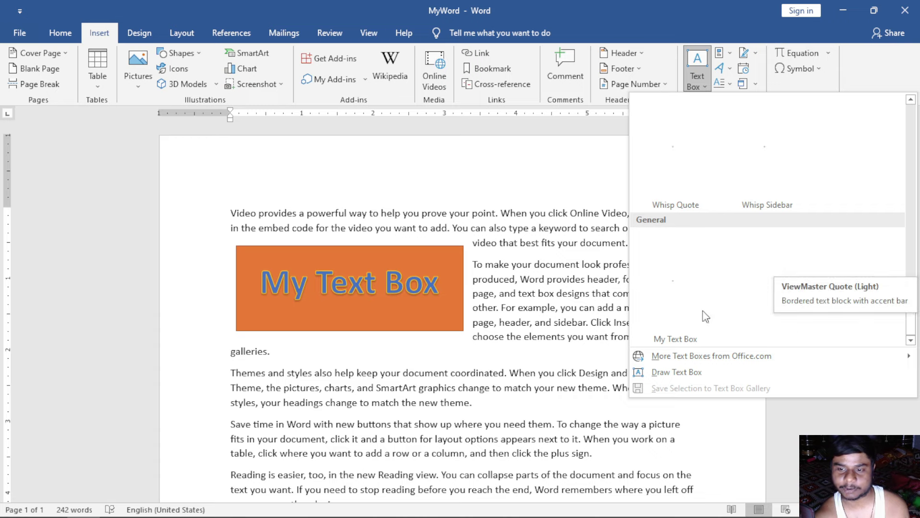
pyautogui.click(679, 285)
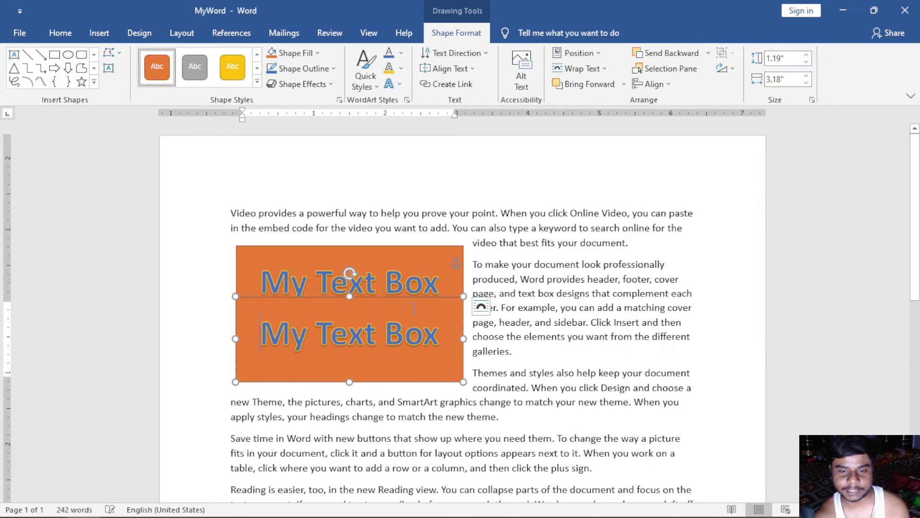
pyautogui.moveTo(415, 301); pyautogui.dragTo(680, 237)
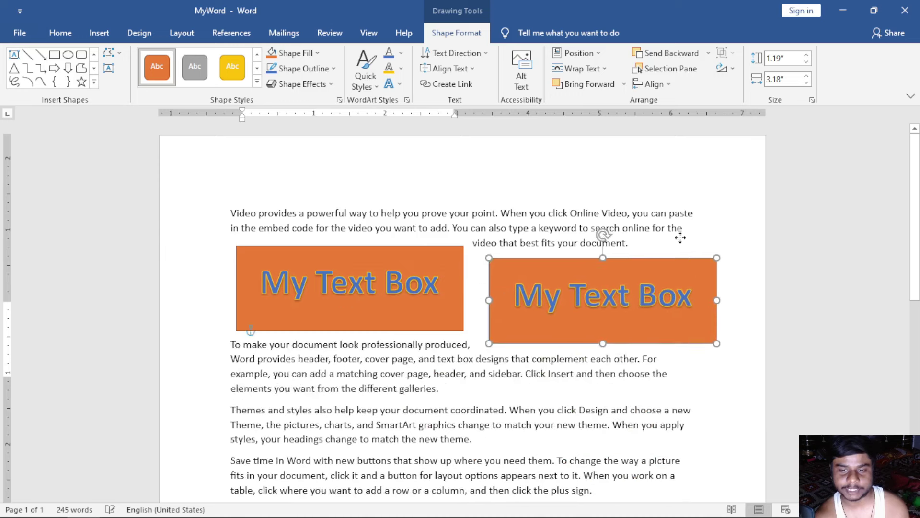
# Step: Delete the test copy and browse the Text Box gallery for the Office.com designs
pyautogui.press('Delete')
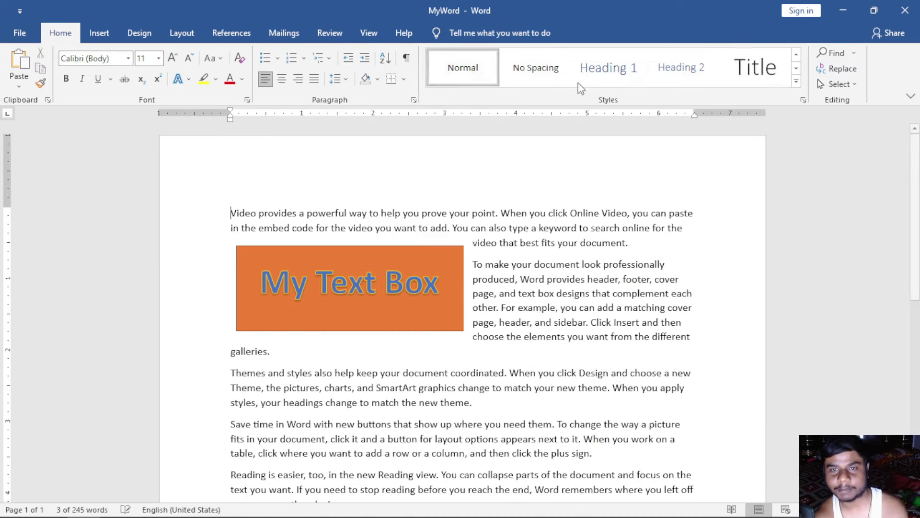
pyautogui.click(93, 31)
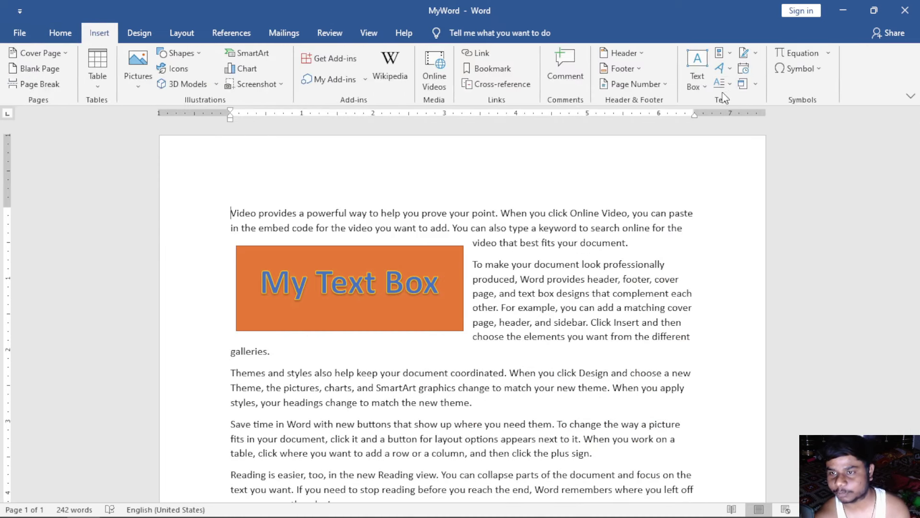
pyautogui.click(700, 85)
pyautogui.scroll(-2, 763, 283)
pyautogui.scroll(-5, 762, 283)
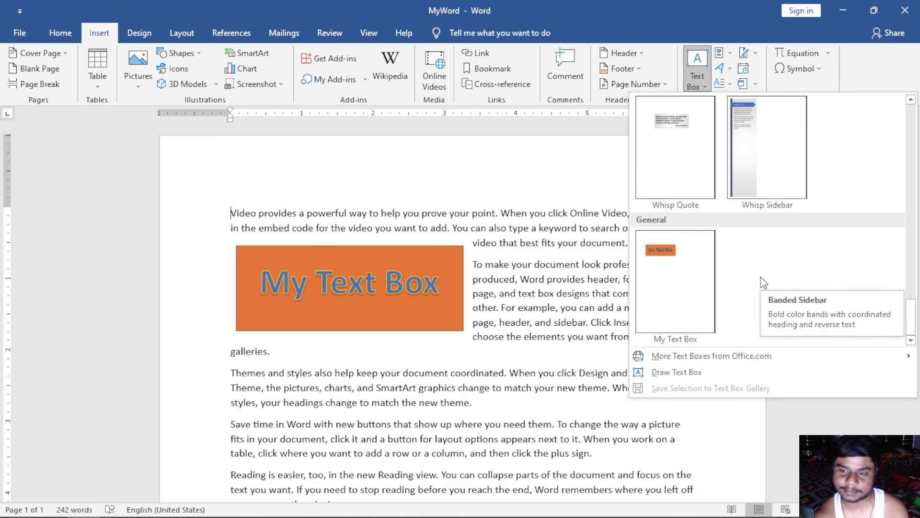
pyautogui.scroll(5, 763, 283)
pyautogui.scroll(3, 763, 283)
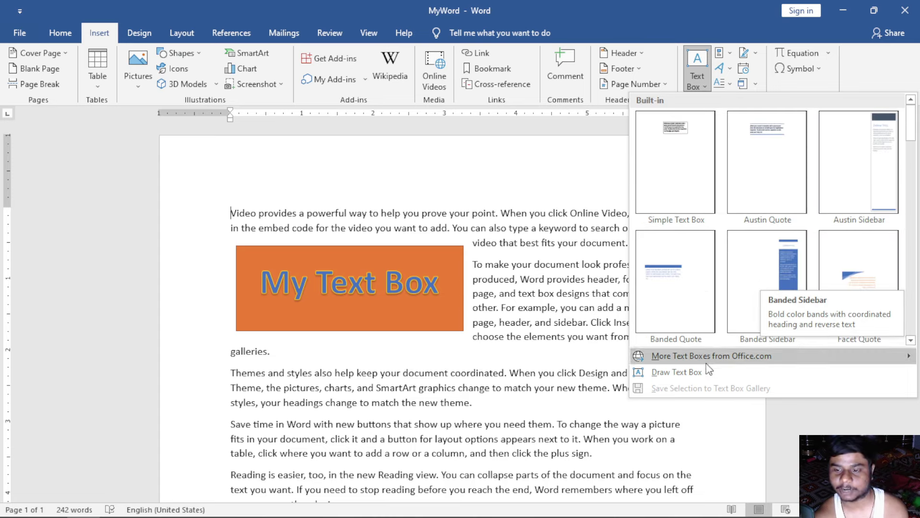